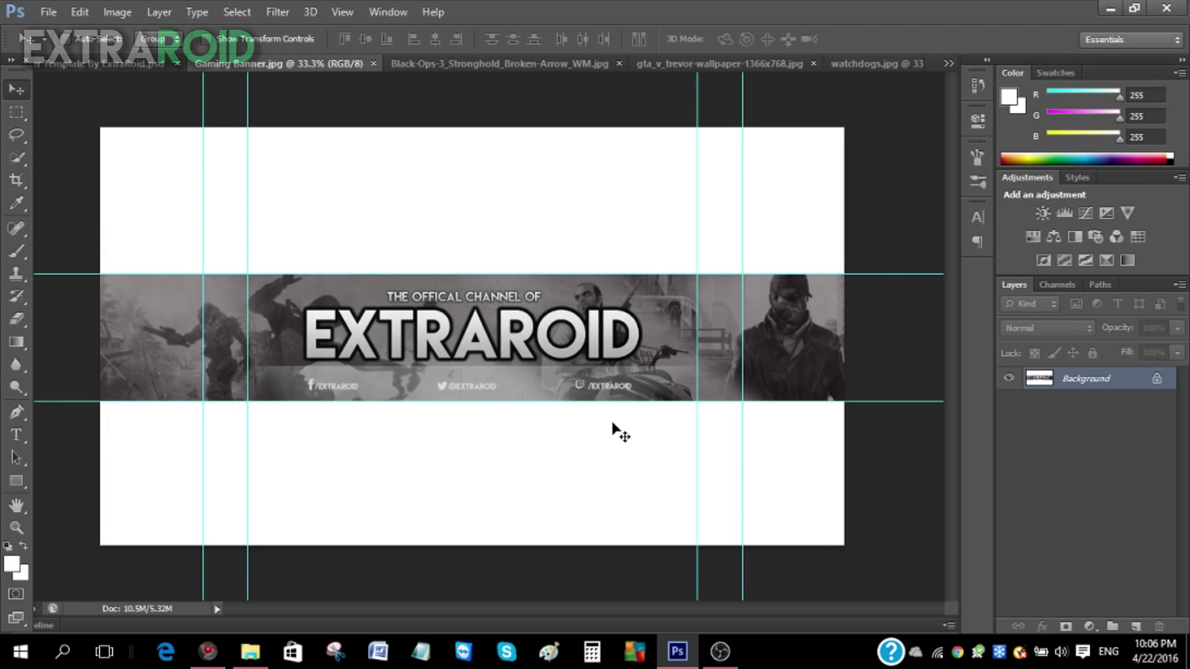
Switch to the Template By ExtraRoid.psd document with its transparent strip and White Stuff group
click(124, 63)
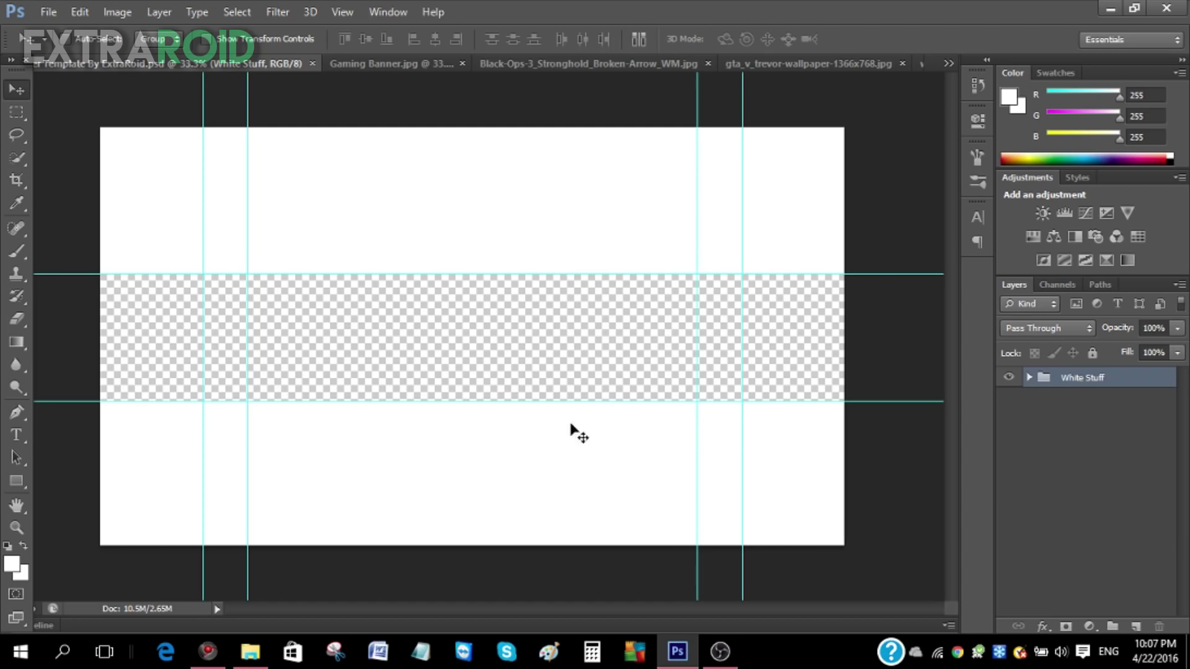
Compare the Black Ops 3, GTA V and Watch Dogs artwork, then select all of the Black Ops image
click(546, 67)
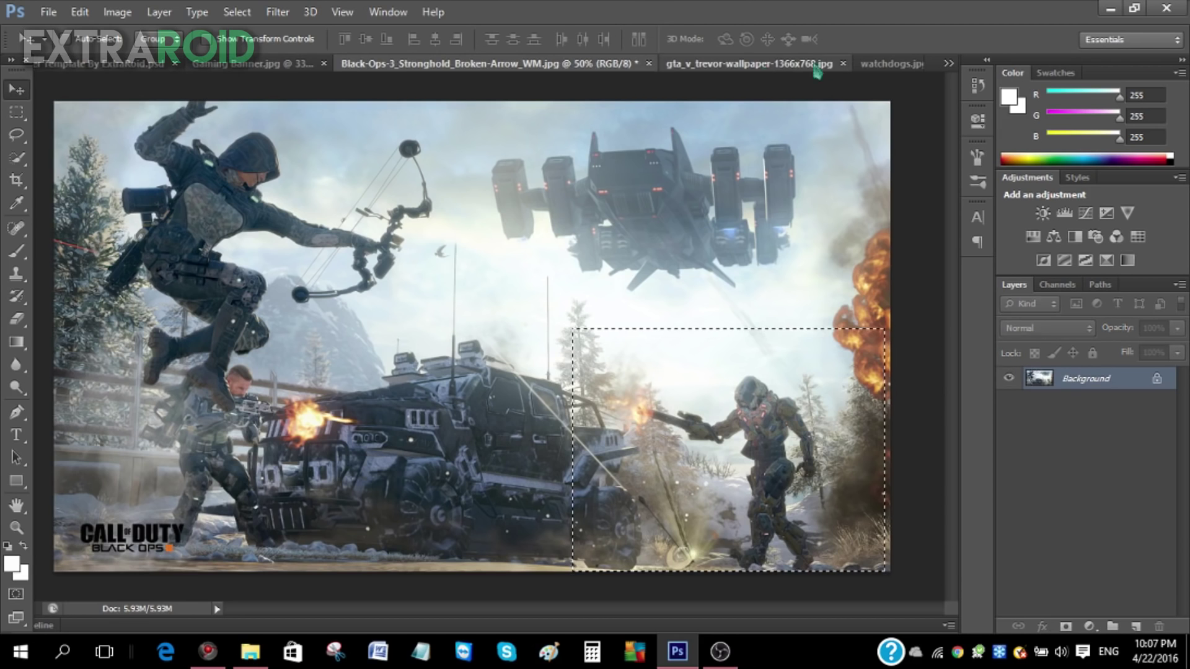
click(769, 67)
click(885, 64)
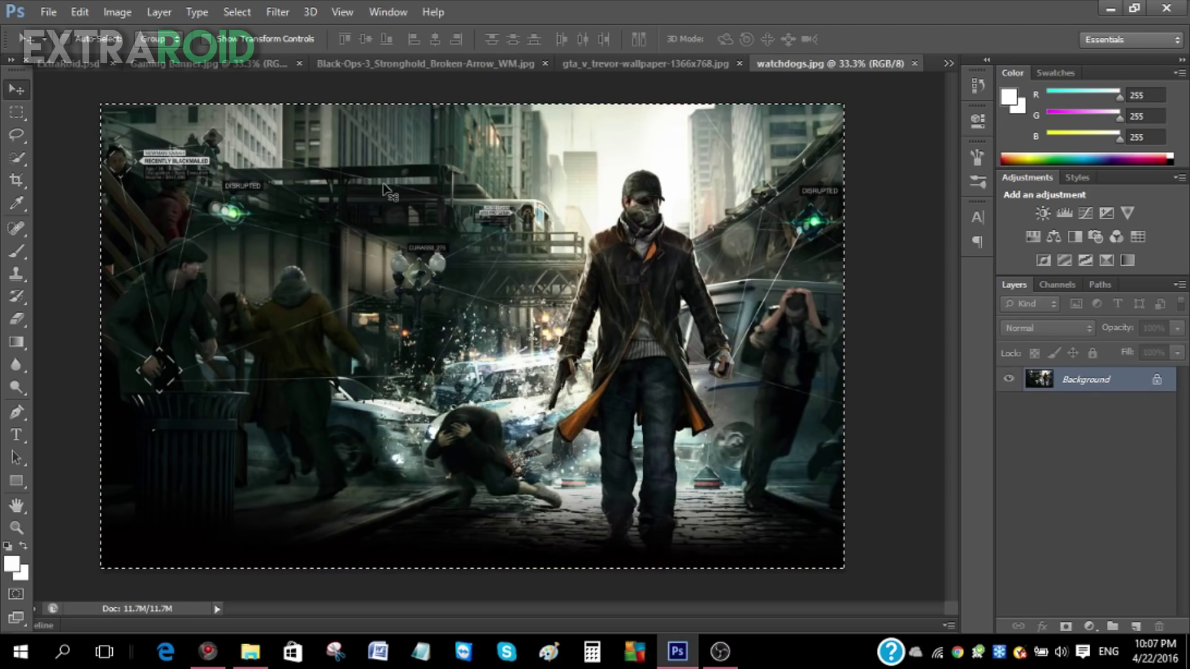
click(436, 65)
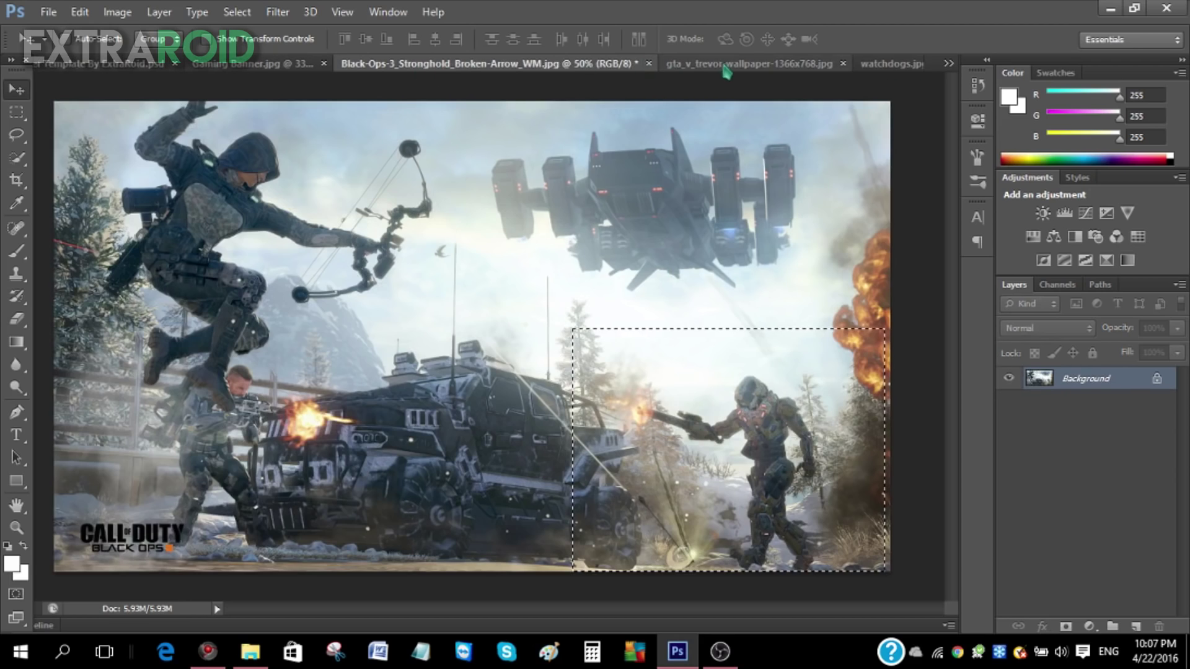
click(843, 65)
click(897, 64)
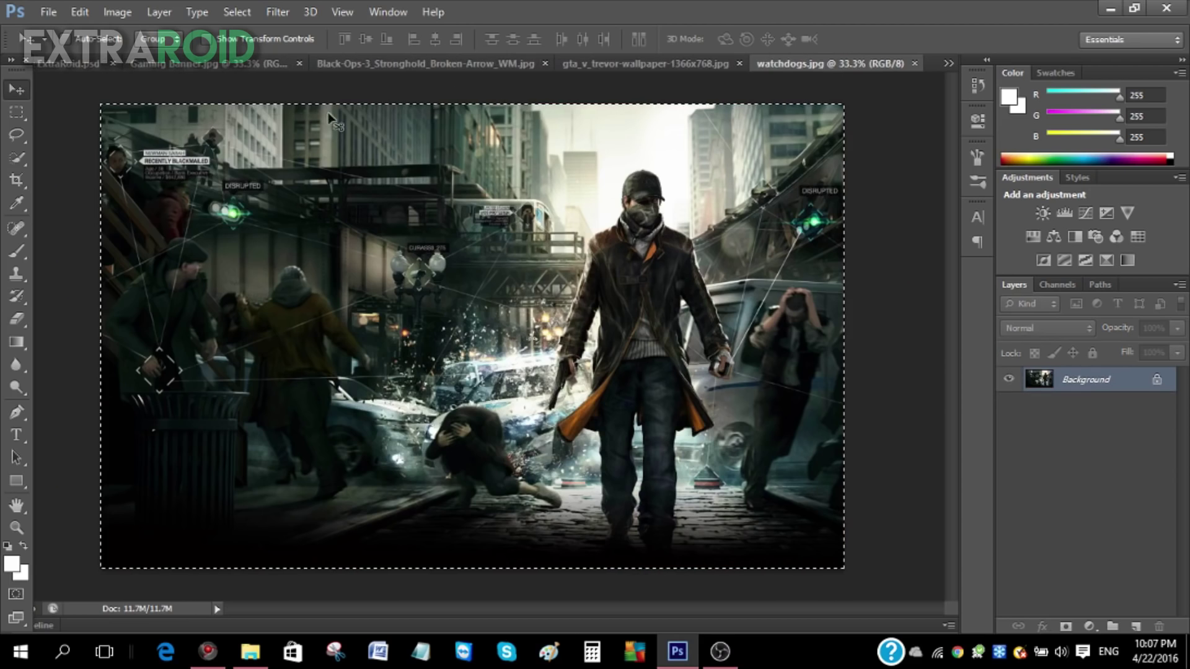
click(409, 64)
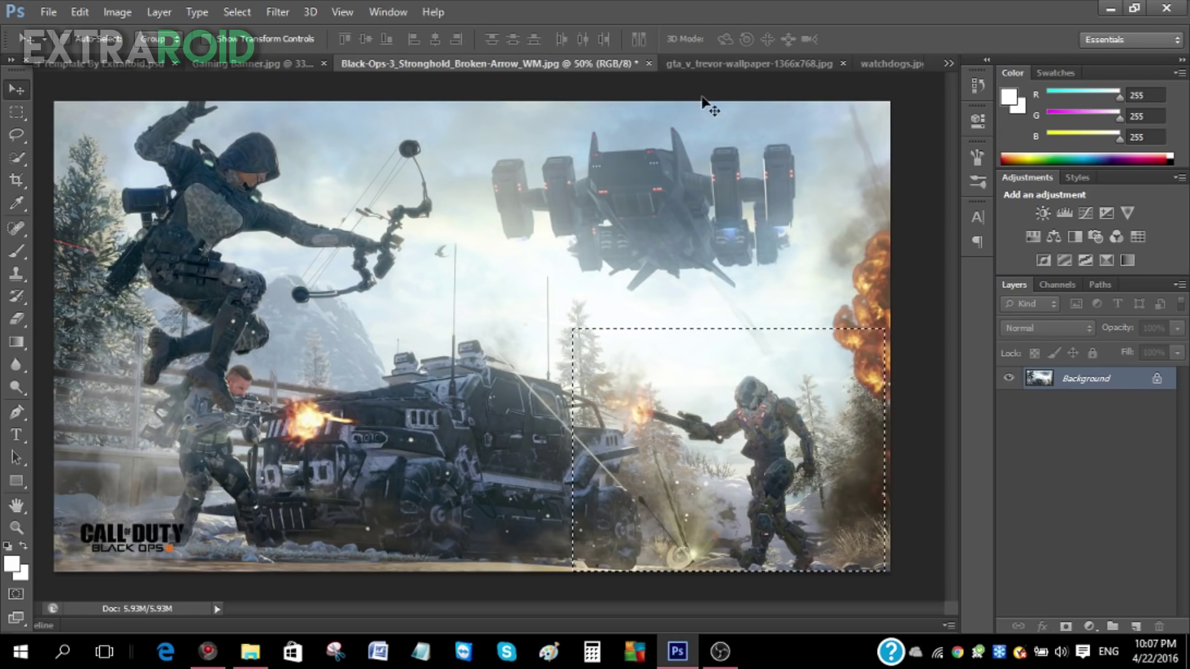
key(ctrl+a)
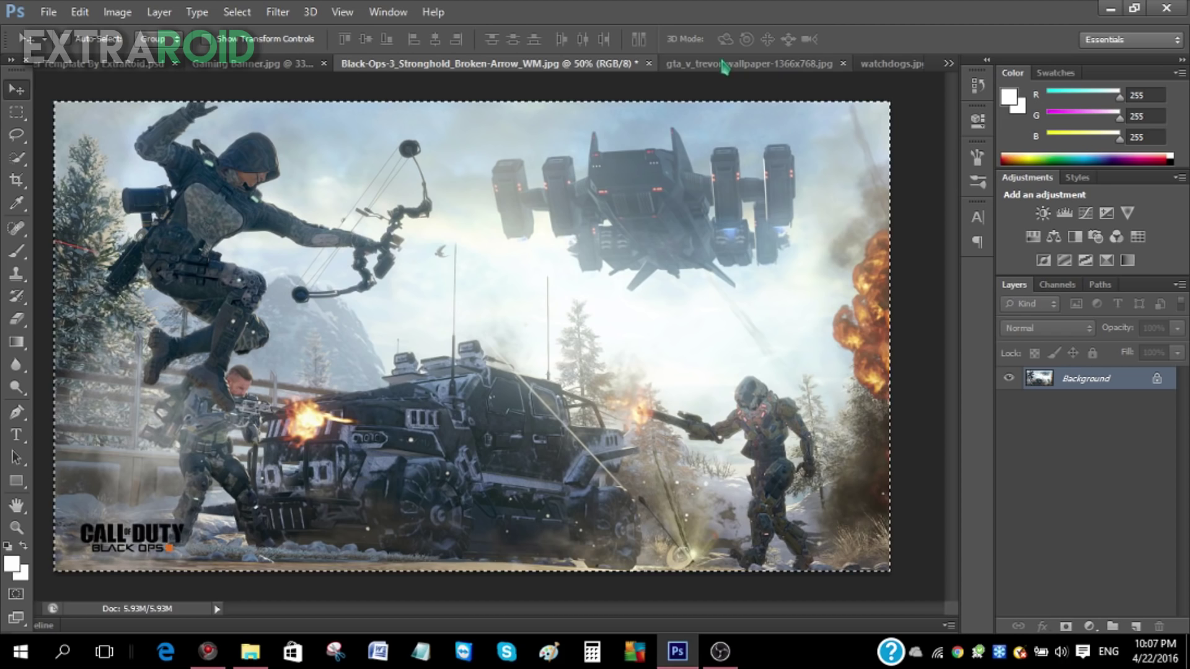
Review the GTA V, Watch Dogs and example banner documents, ending back on the template
click(740, 65)
click(899, 63)
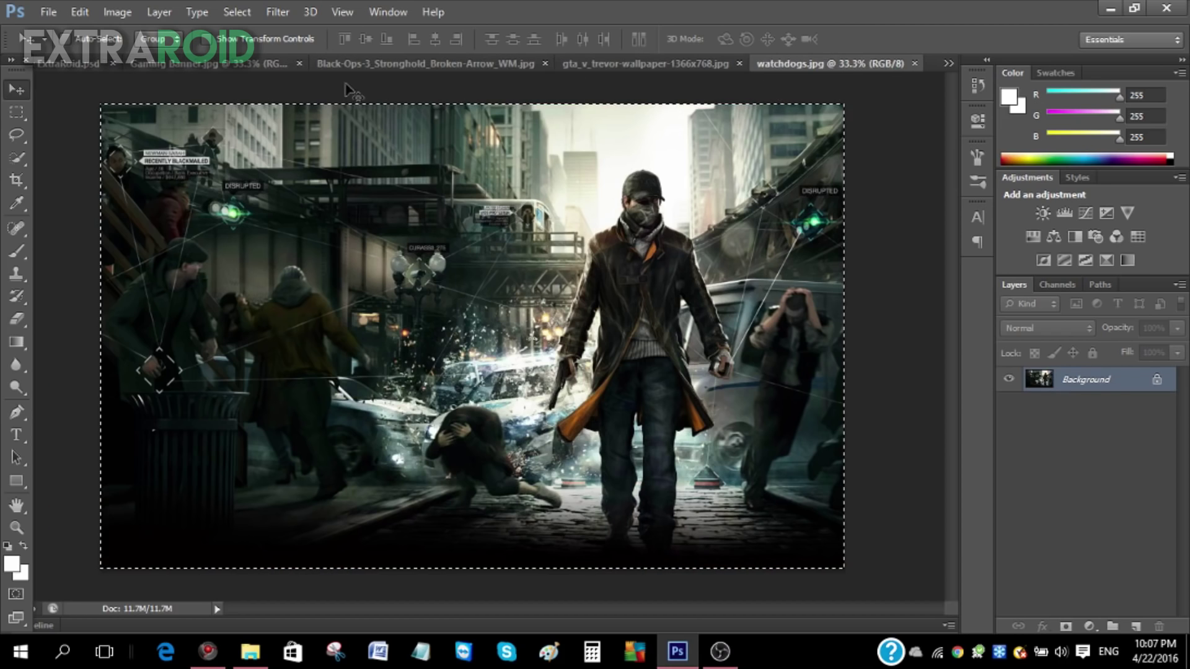
click(217, 65)
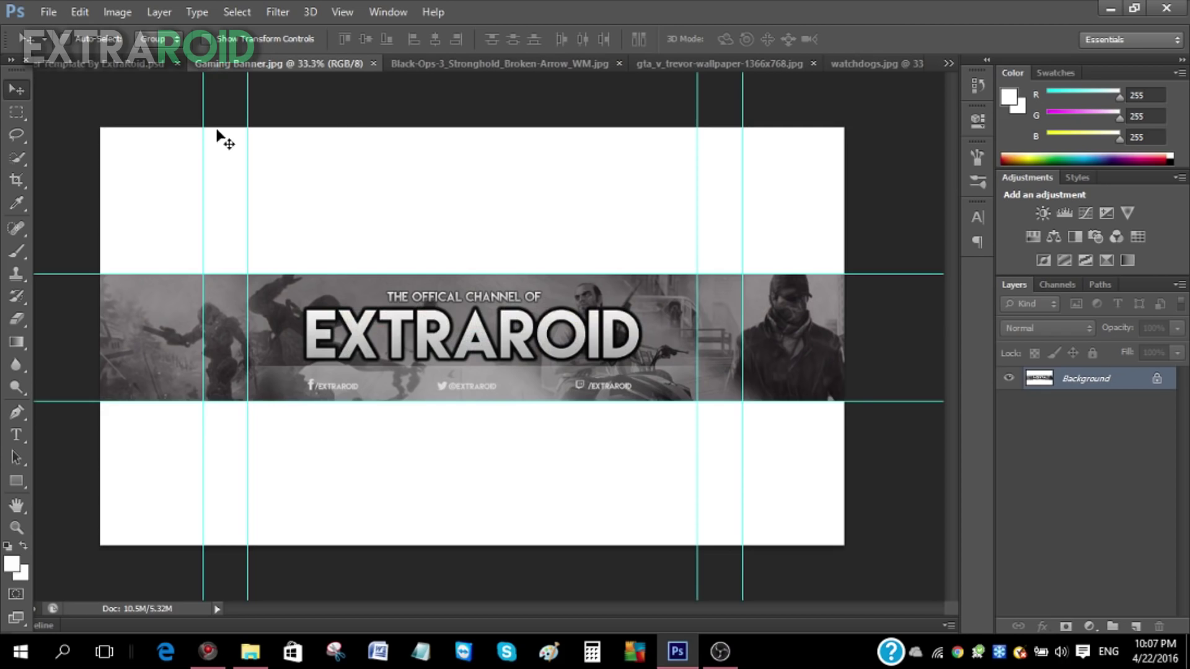
click(90, 68)
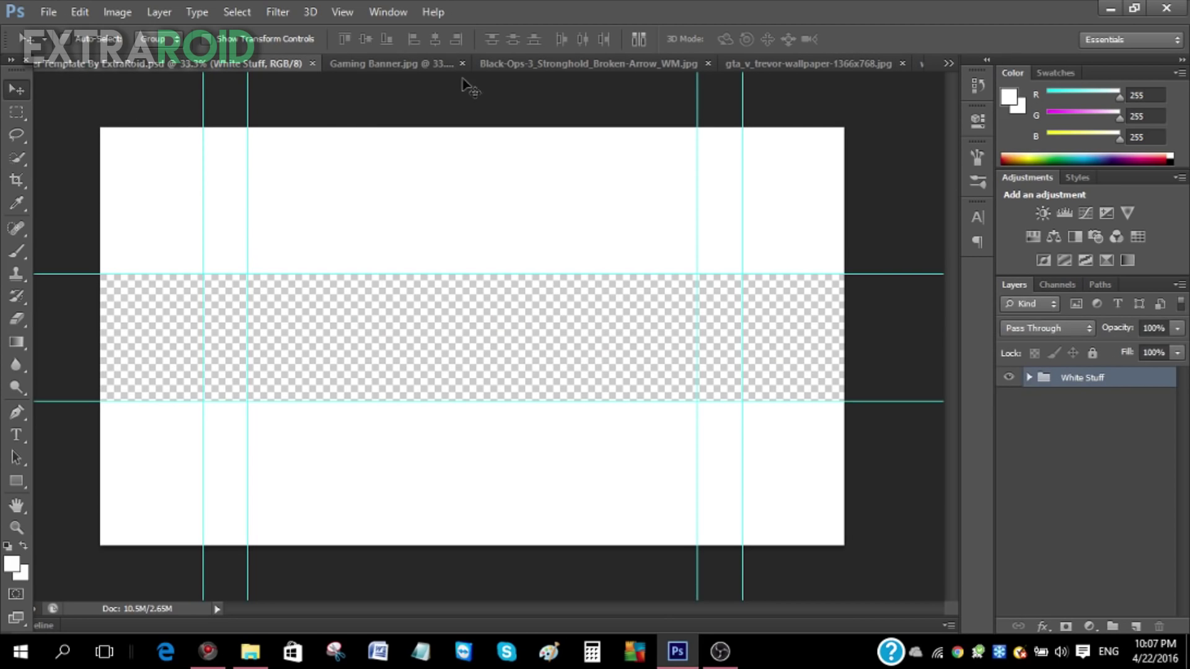
click(532, 70)
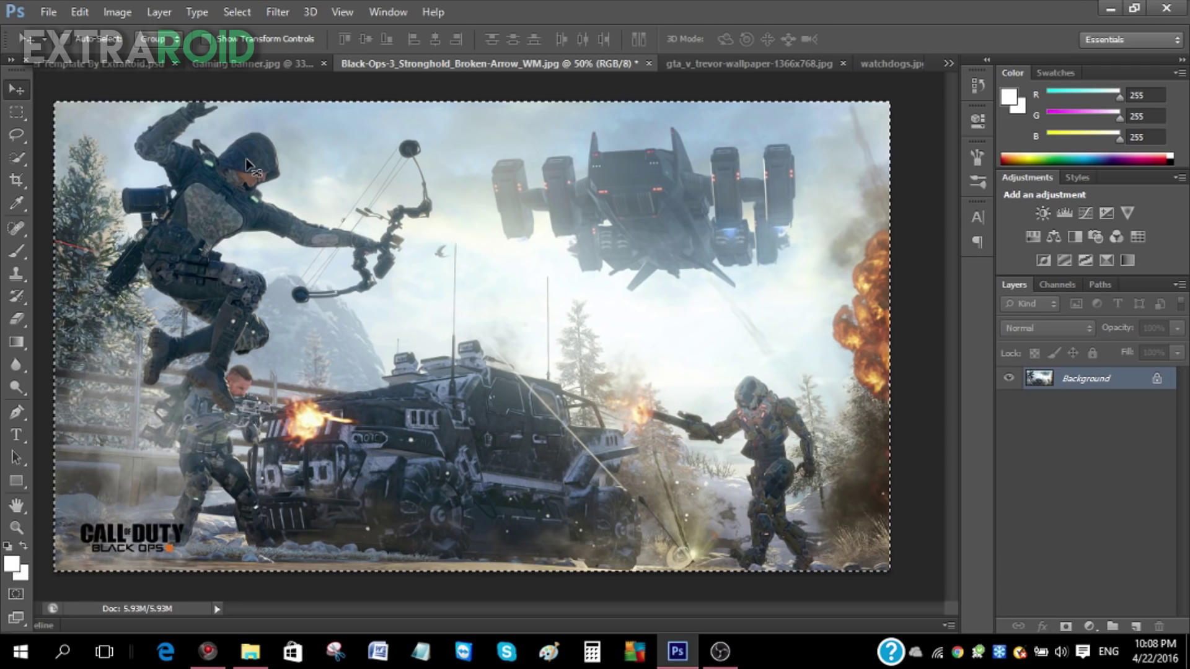
click(122, 67)
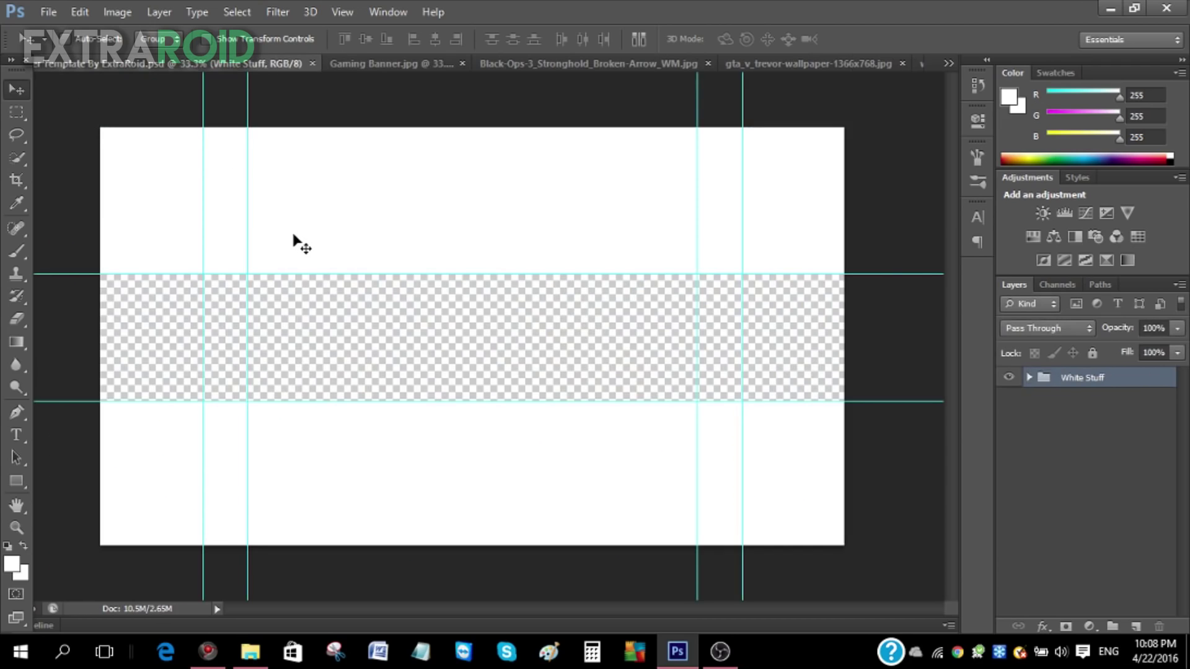
Drag the Black Ops 3 artwork in as Layer 1 beneath White Stuff, positioning the archer in the strip
drag(330, 288, 446, 435)
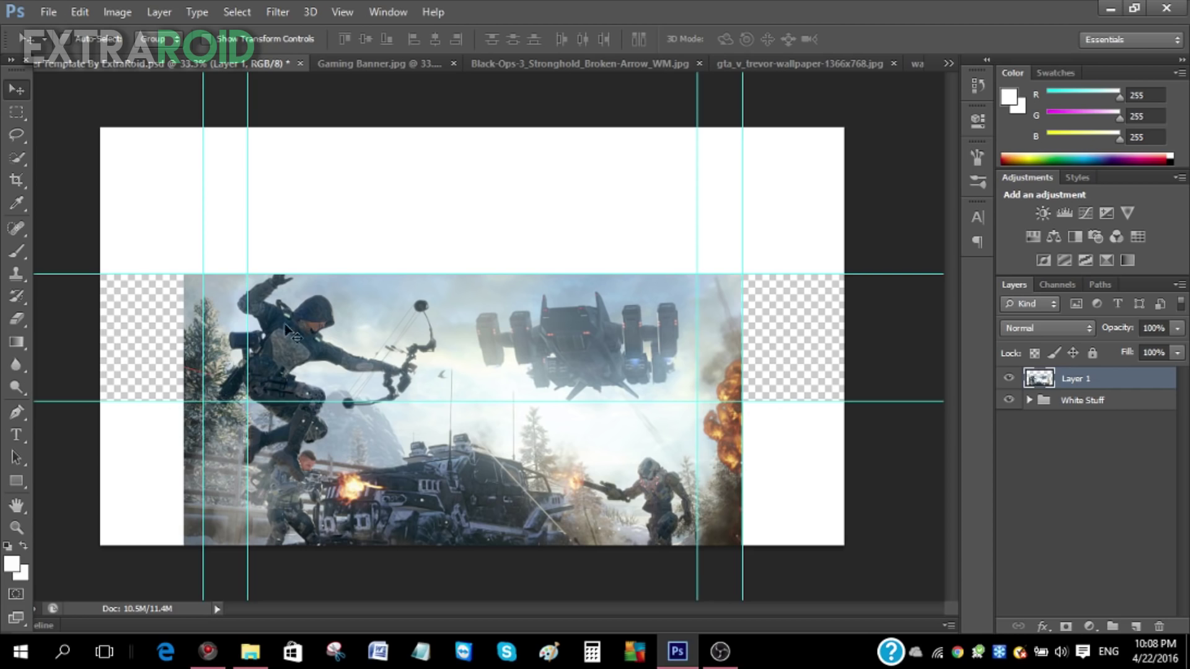
drag(305, 369, 406, 367)
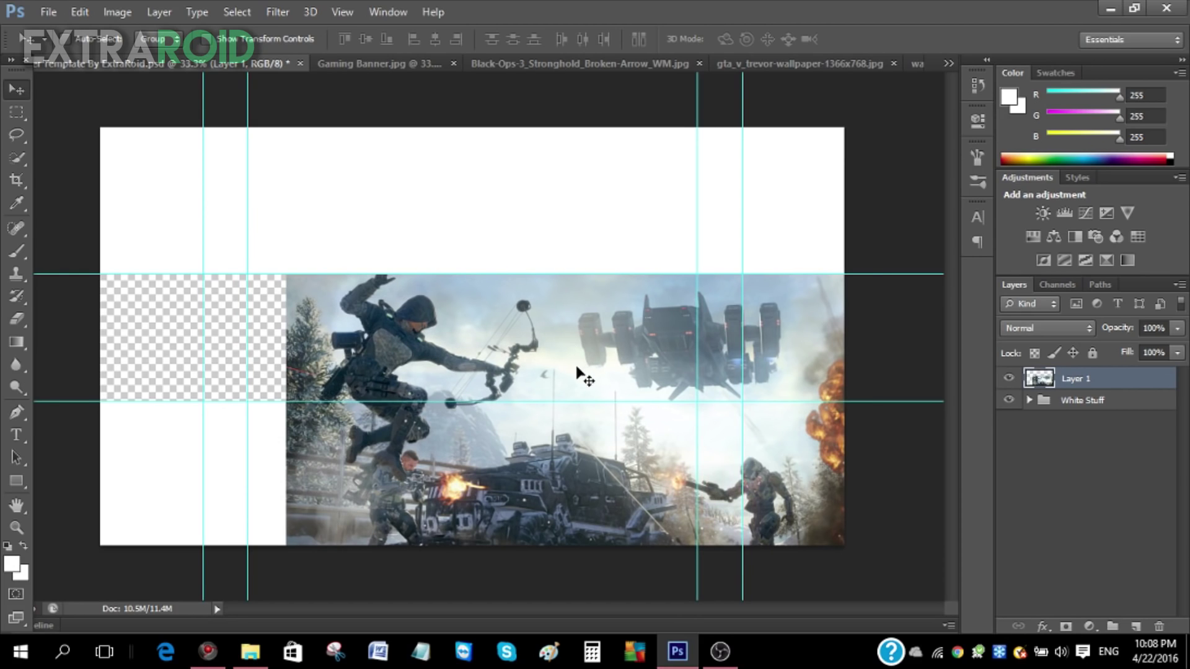
drag(586, 376, 467, 372)
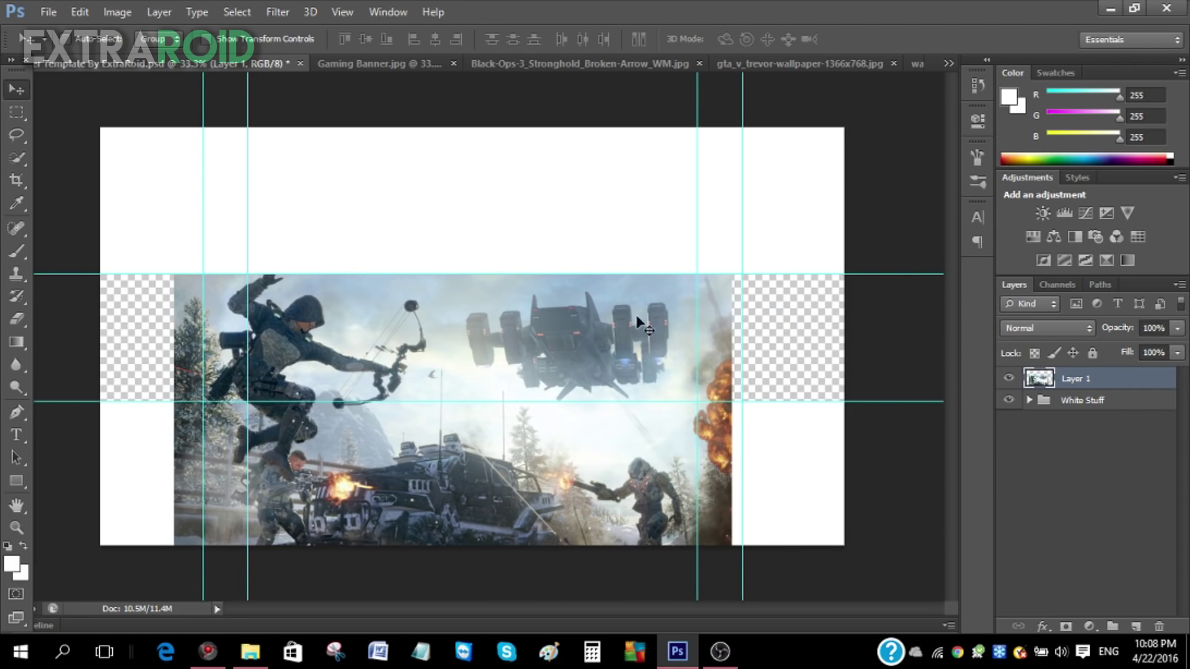
drag(1086, 380, 1072, 427)
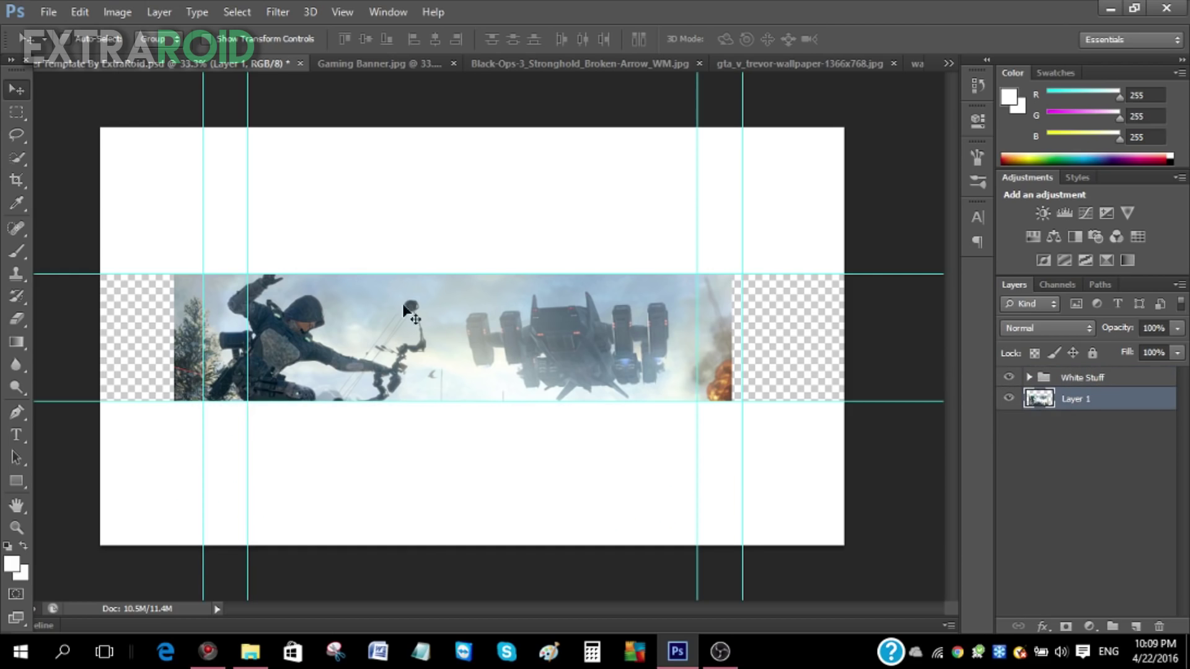
drag(318, 356, 317, 341)
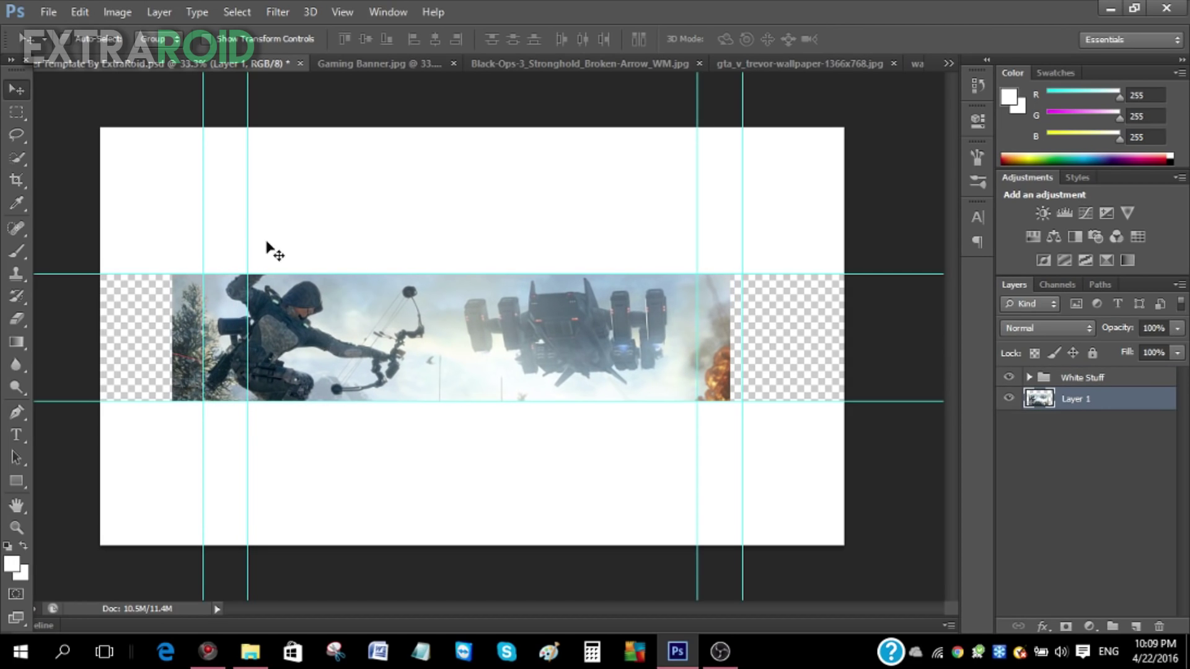
Choose the Eraser tool and adjust its brush size and hardness
click(26, 320)
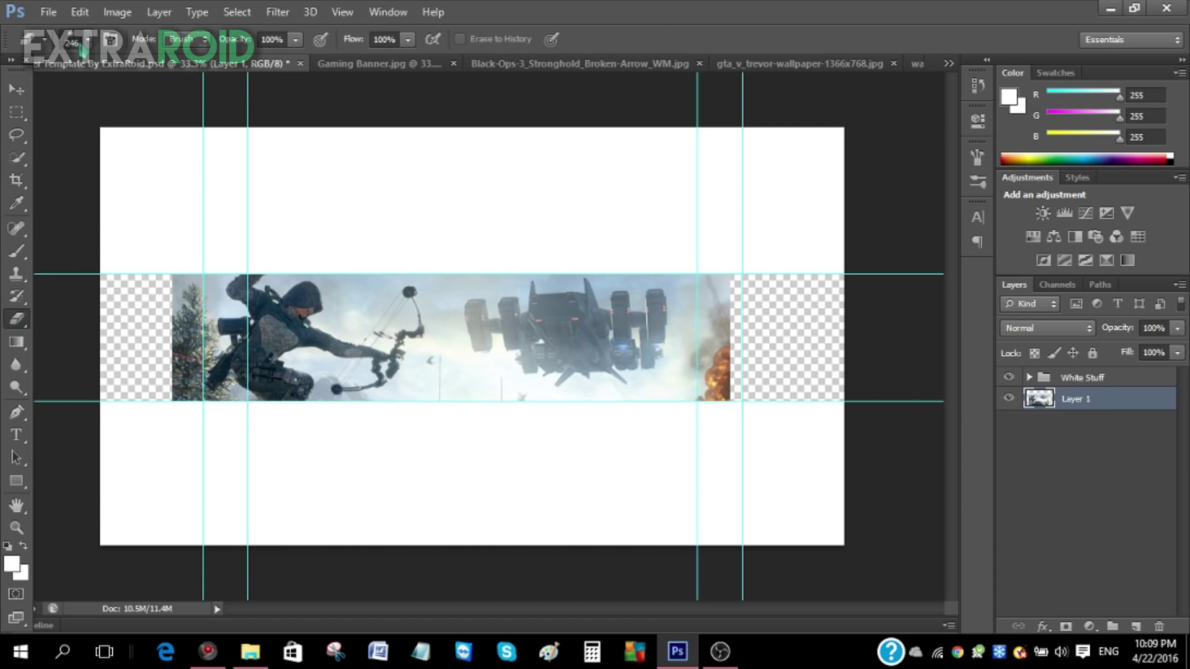
click(89, 41)
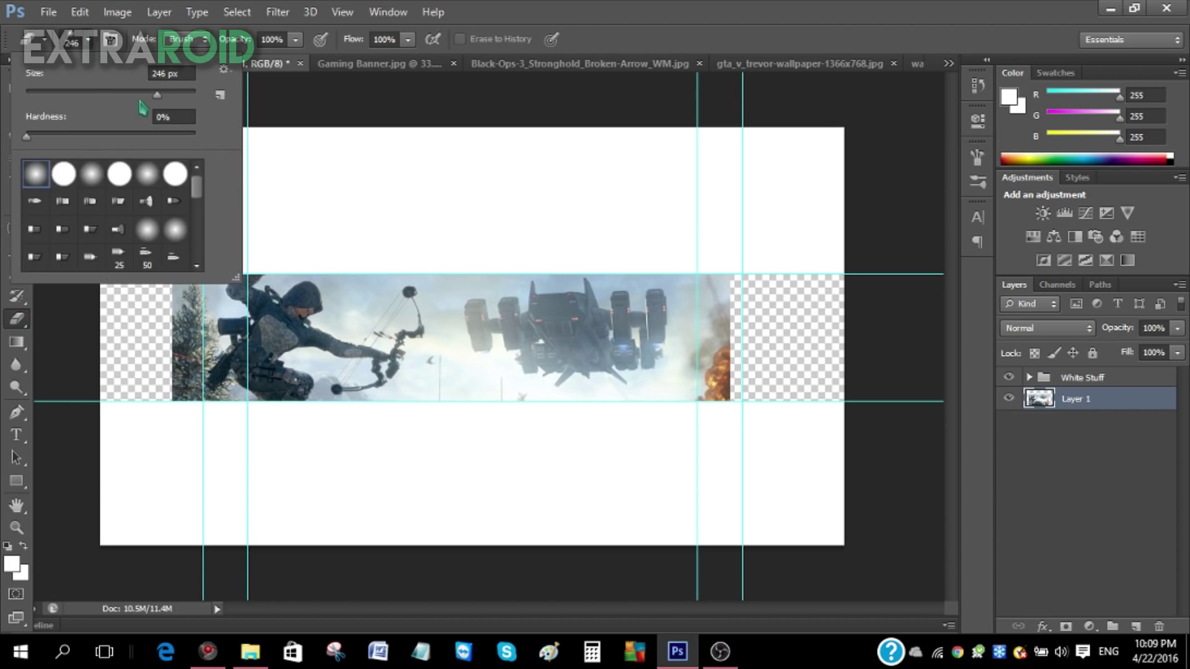
click(157, 73)
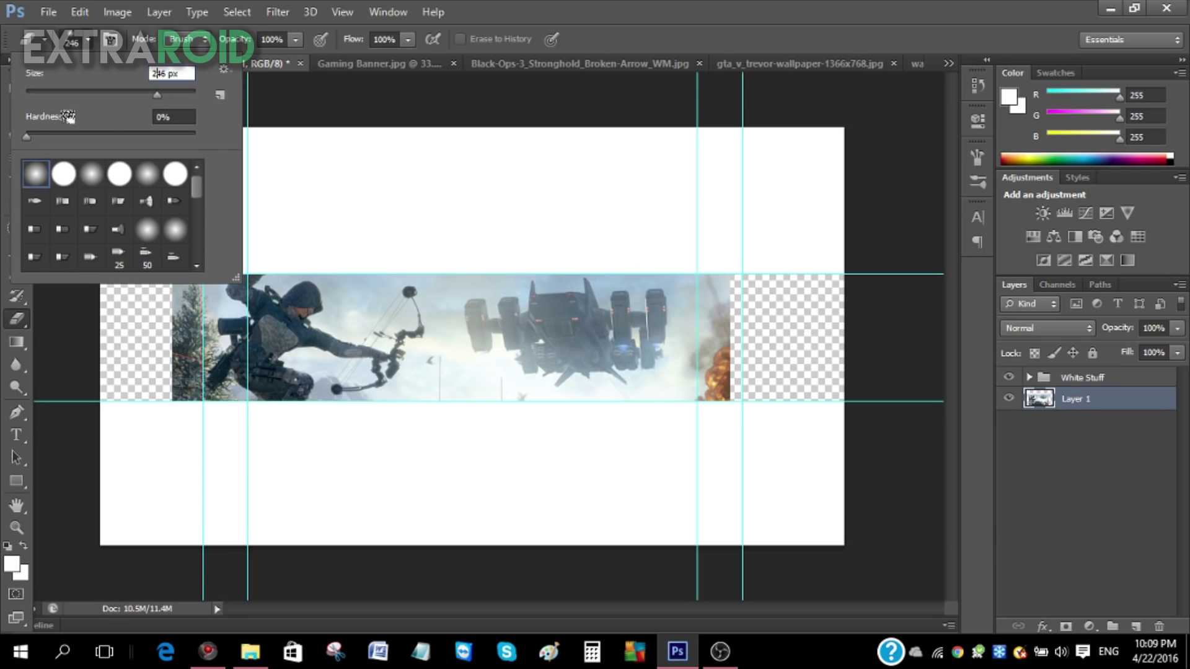
click(737, 270)
Erase Layer 1's right side into a soft fade, undoing and redoing the last stroke
drag(716, 366, 707, 291)
mouse_move(619, 224)
mouse_down()
mouse_move(577, 207)
mouse_move(761, 395)
mouse_move(775, 381)
mouse_move(565, 204)
mouse_move(738, 397)
mouse_move(826, 463)
mouse_move(522, 239)
mouse_move(769, 463)
mouse_move(440, 201)
mouse_move(510, 262)
mouse_move(432, 180)
mouse_up()
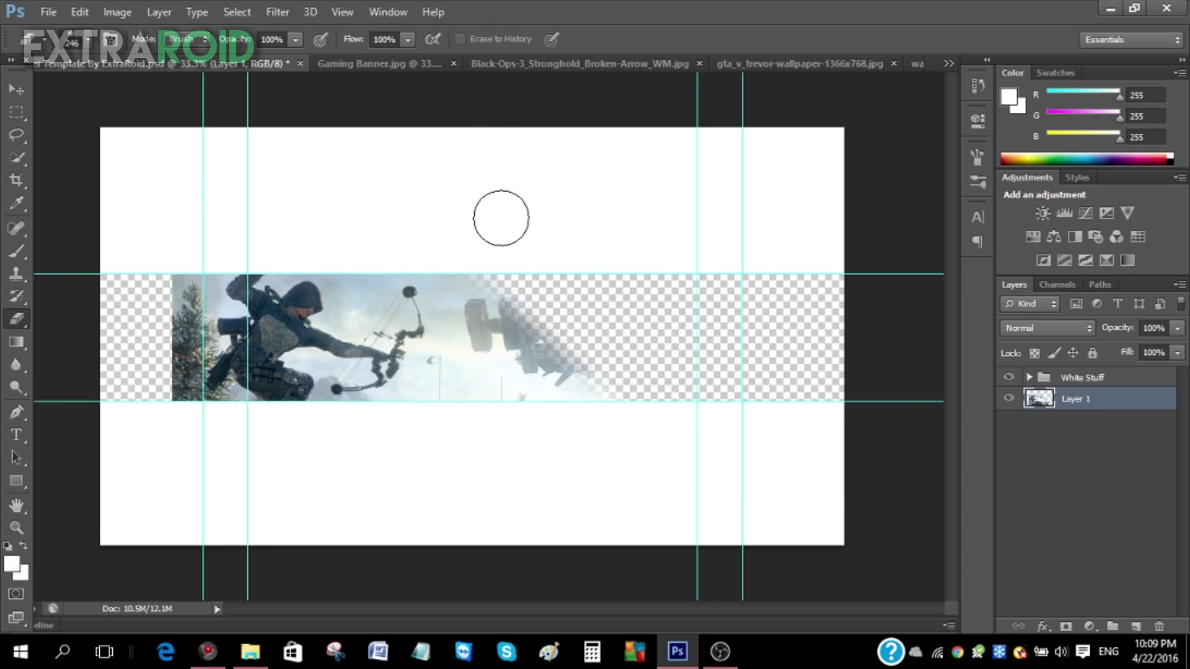
drag(438, 223, 649, 388)
key(ctrl+z)
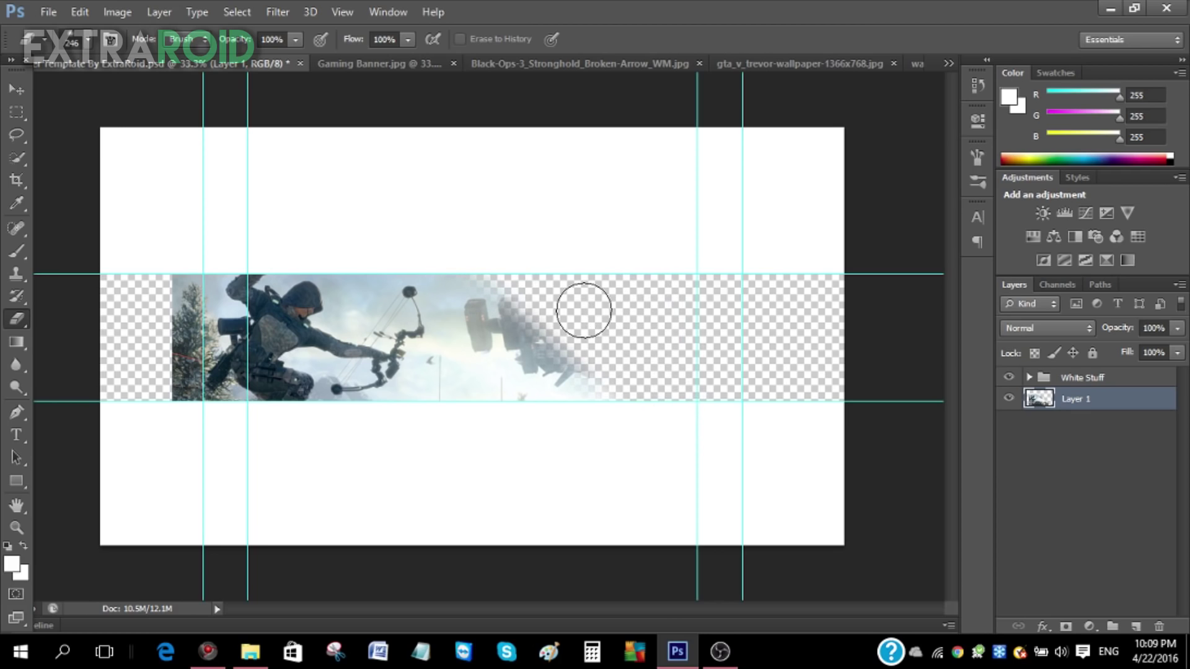
key(ctrl+z)
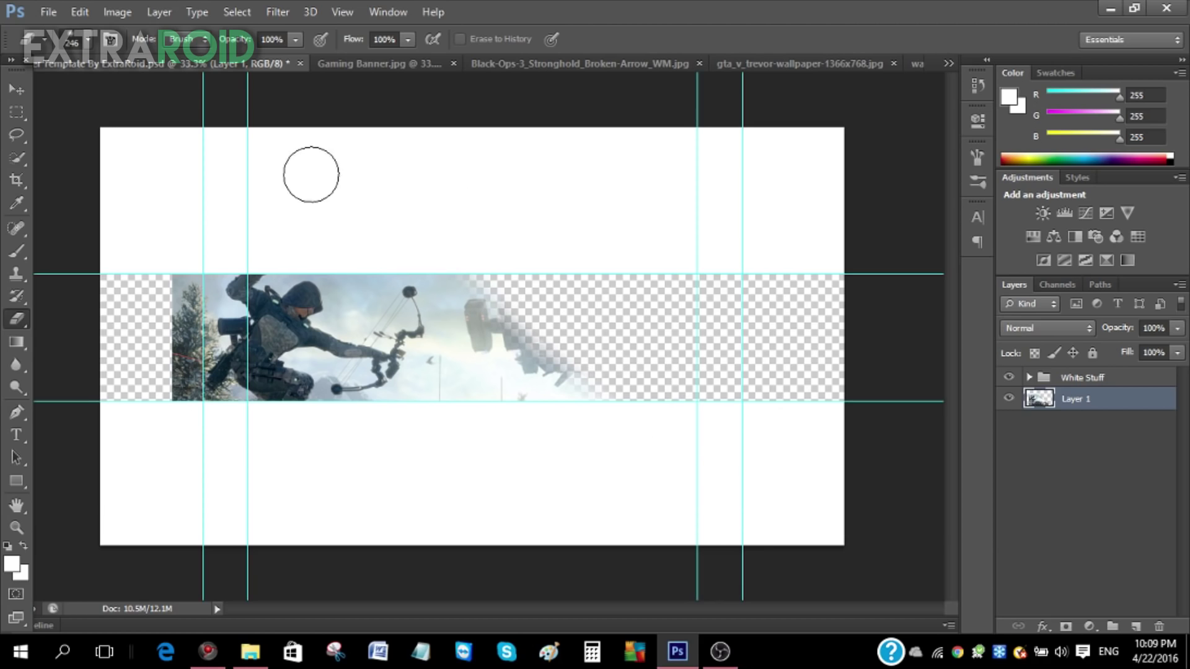
Paste the GTA V wallpaper into the template as Layer 2 and move it into the strip
click(784, 65)
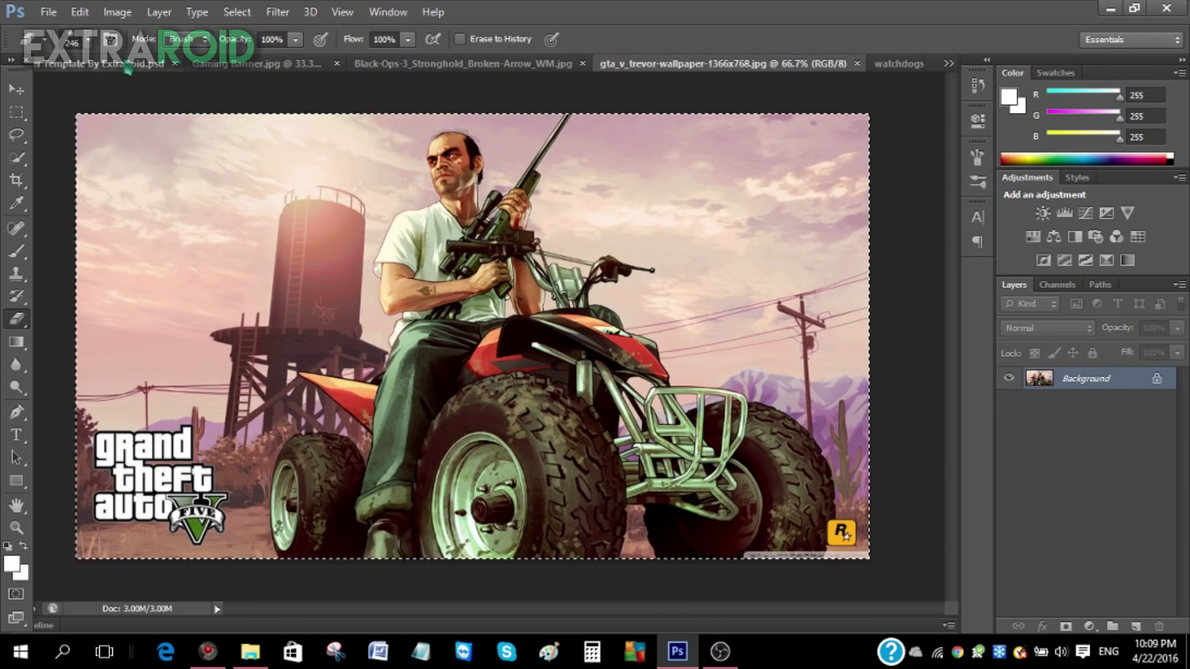
click(99, 64)
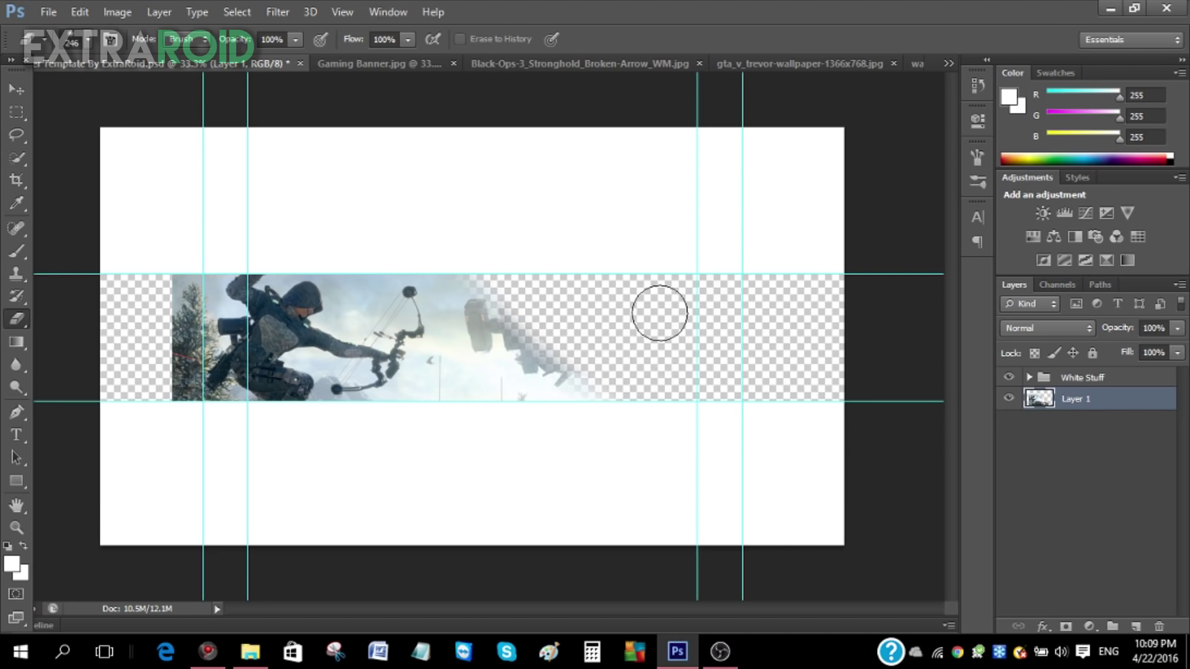
click(23, 93)
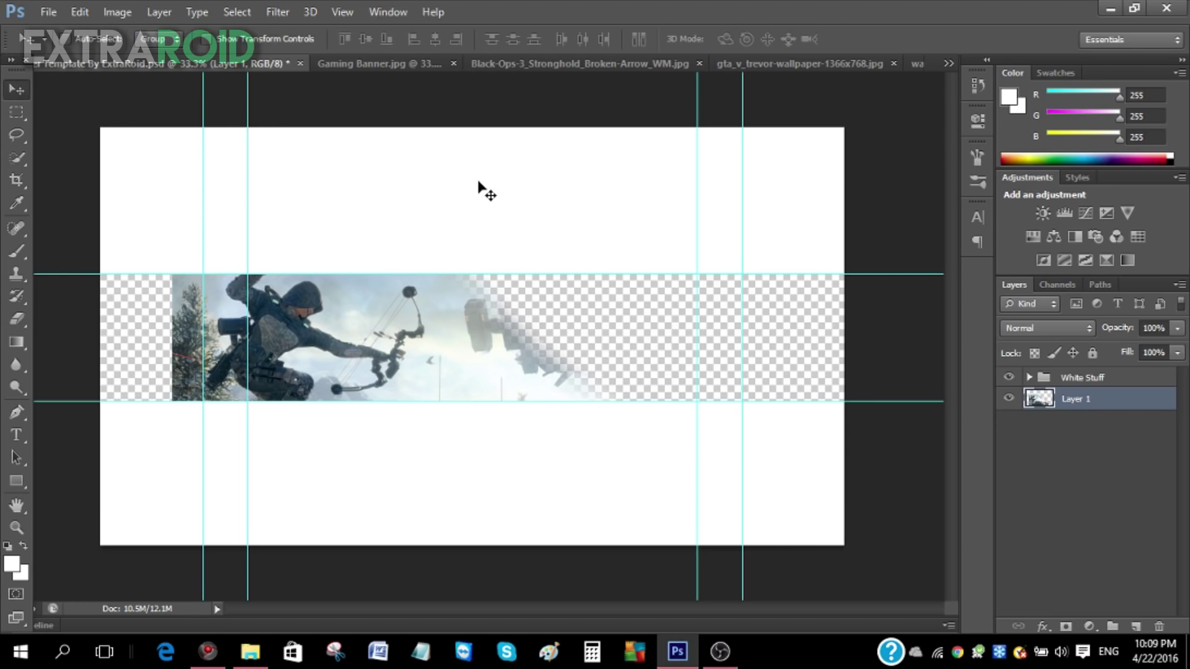
key(ctrl+v)
drag(563, 325, 696, 376)
drag(695, 371, 694, 370)
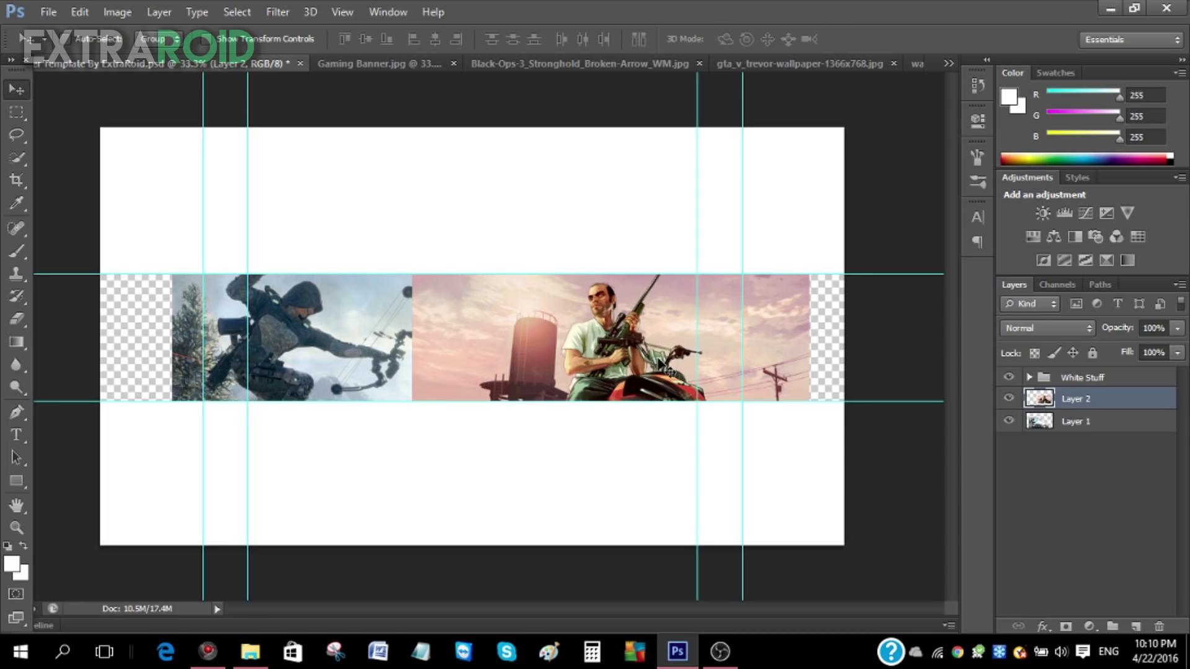
Try narrowing and shifting the GTA image with Free Transform, then cancel the transform
key(ctrl+t)
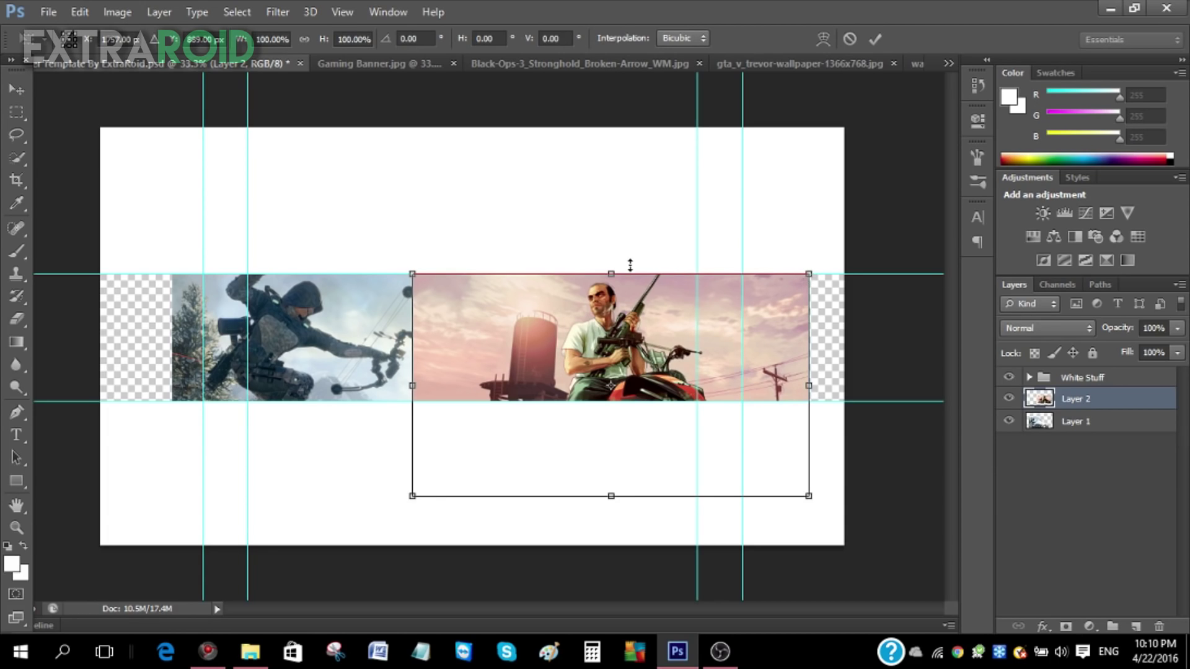
drag(814, 270, 604, 264)
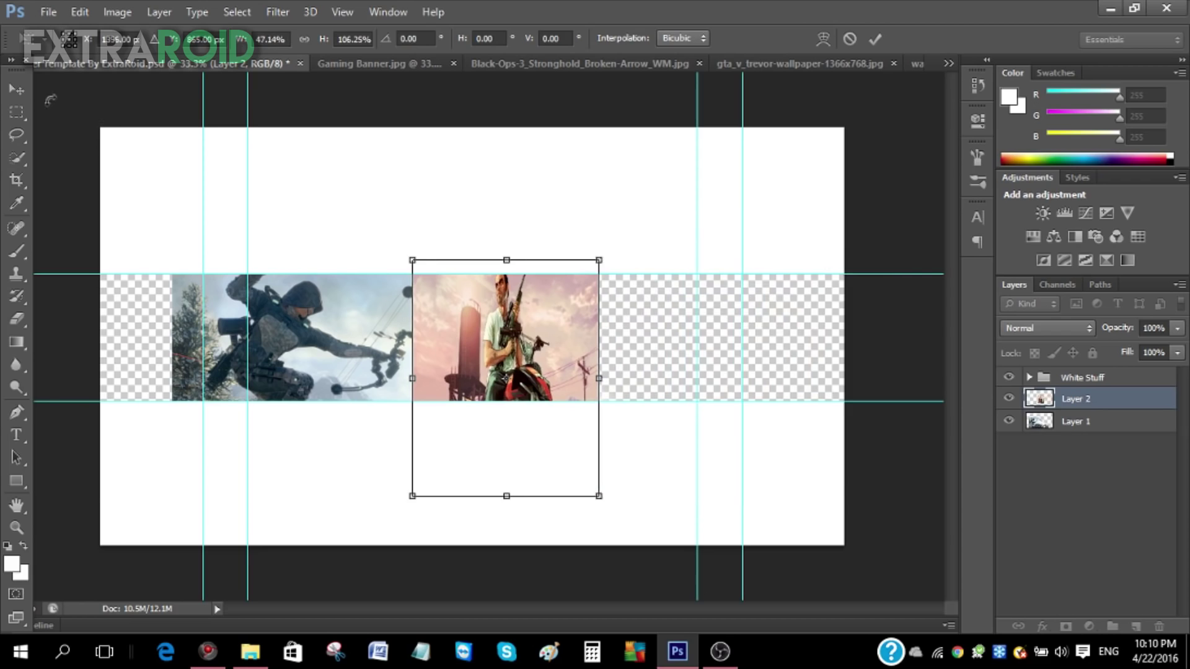
click(16, 89)
click(635, 262)
drag(501, 348, 646, 348)
key(ctrl+z)
key(ctrl+z)
key(Escape)
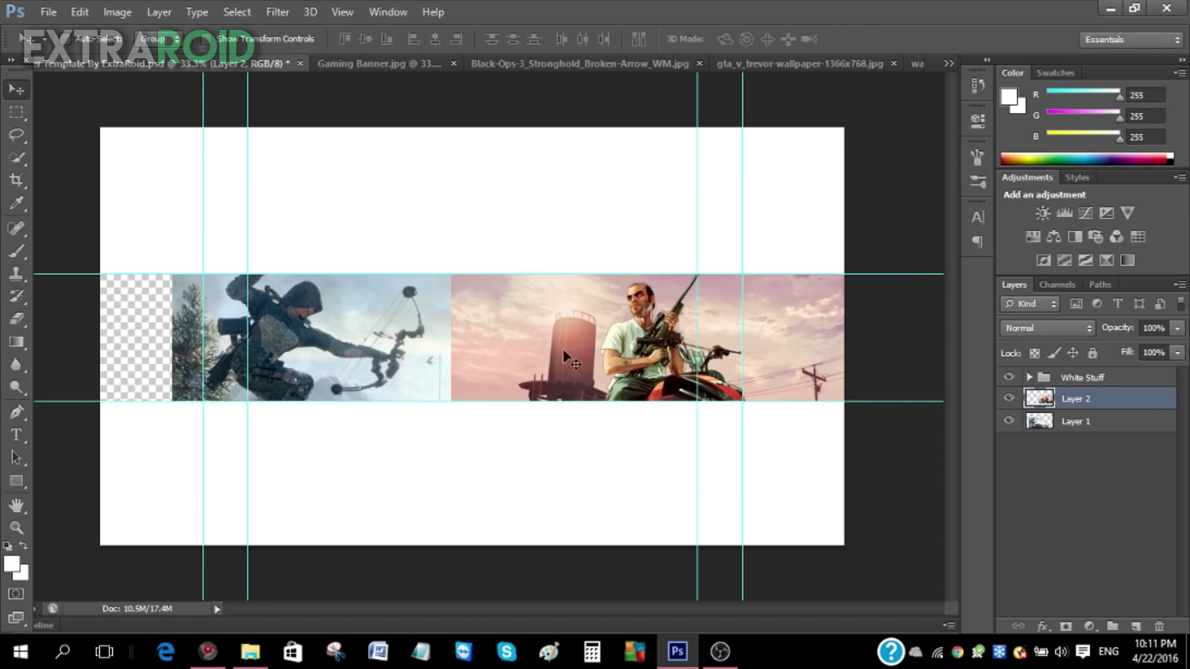
Rename Layer 2 to GTA 5 and Layer 1 to Black Ops 3
double_click(1080, 400)
text(GTA V)
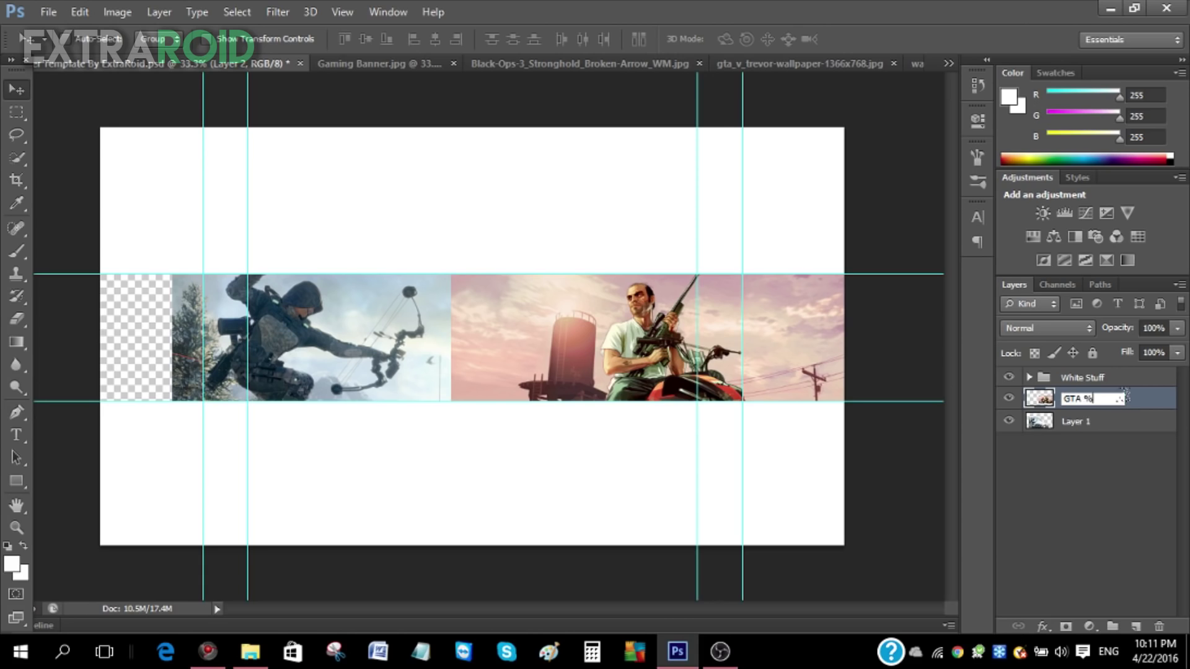
key(Return)
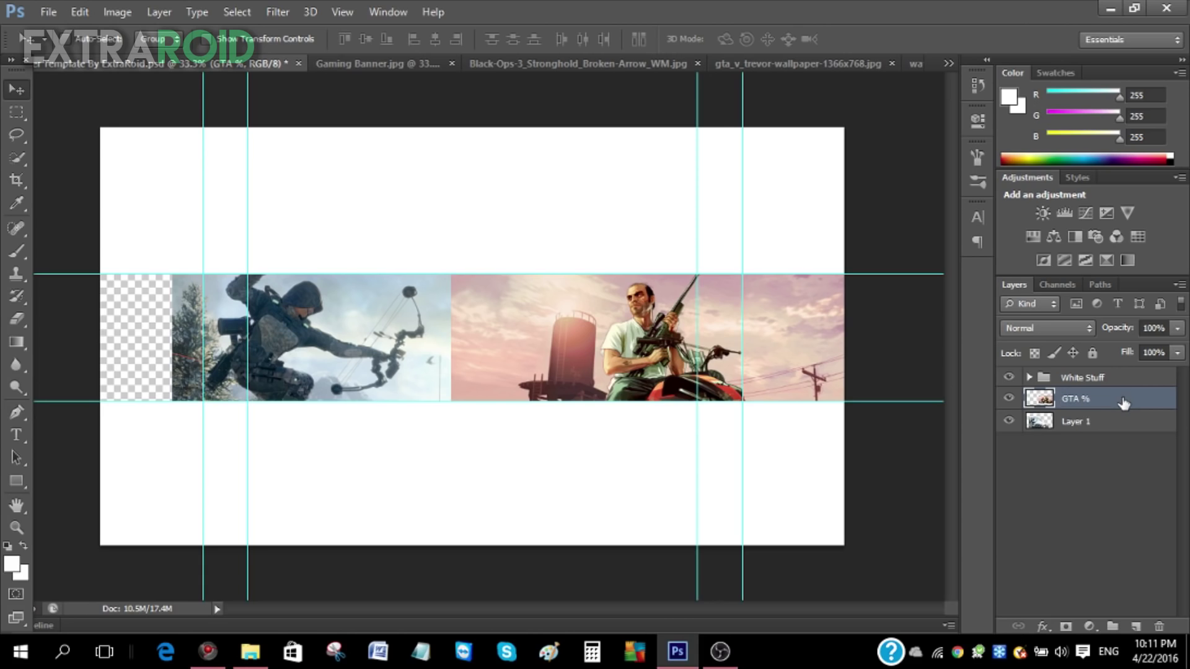
double_click(1086, 403)
click(1101, 400)
key(Return)
double_click(1078, 422)
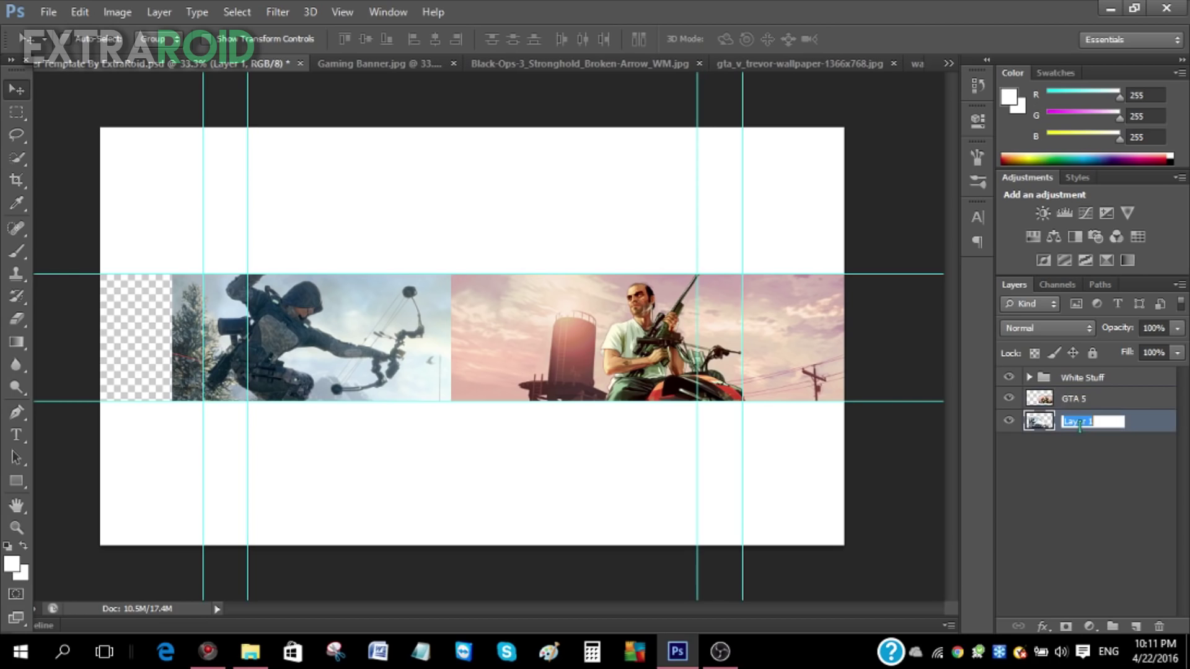
text(Black Ops 3)
key(Return)
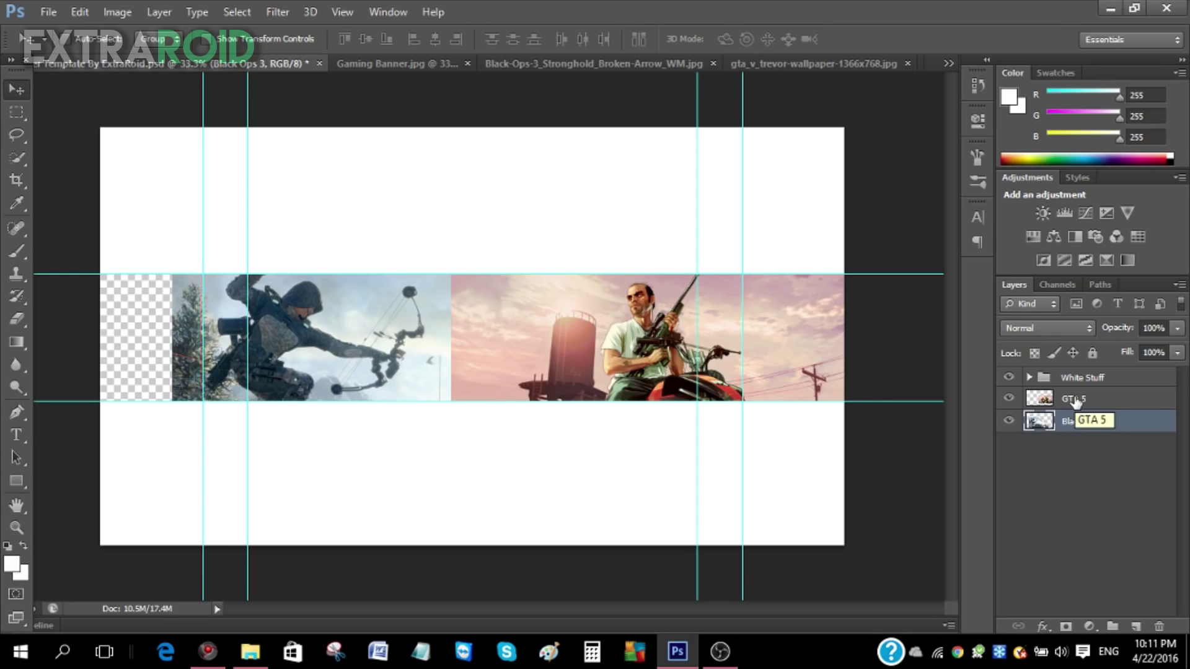
Move the GTA 5 layer below Black Ops 3 and shift it left under the fade
click(1075, 402)
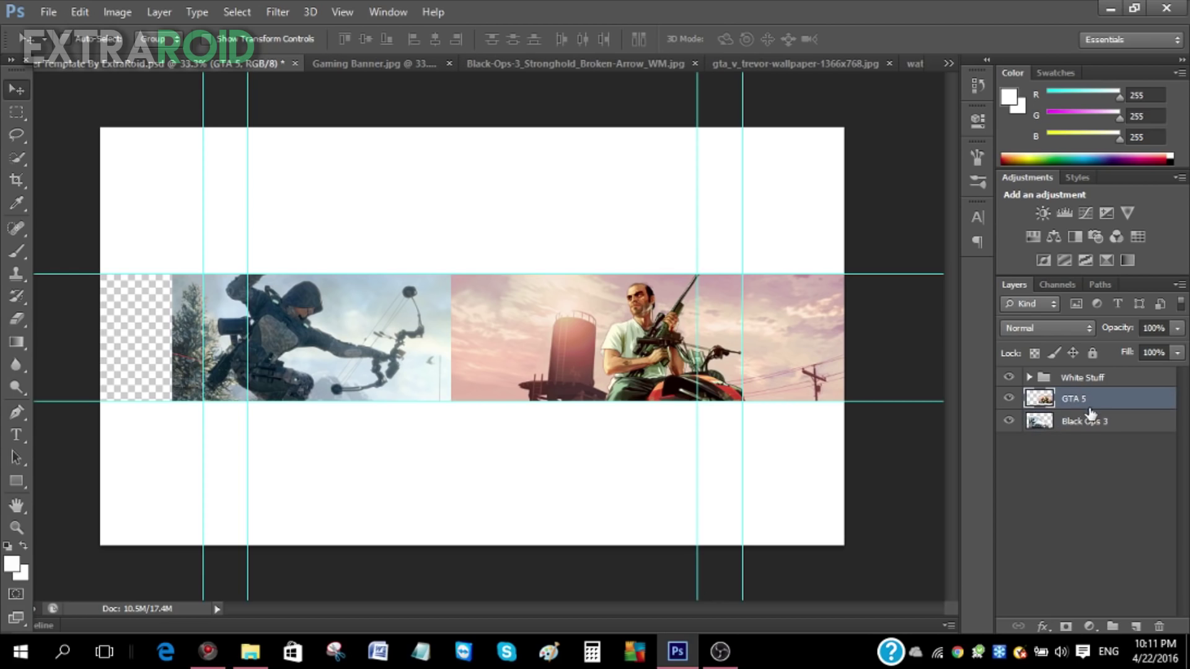
drag(1074, 397, 1081, 452)
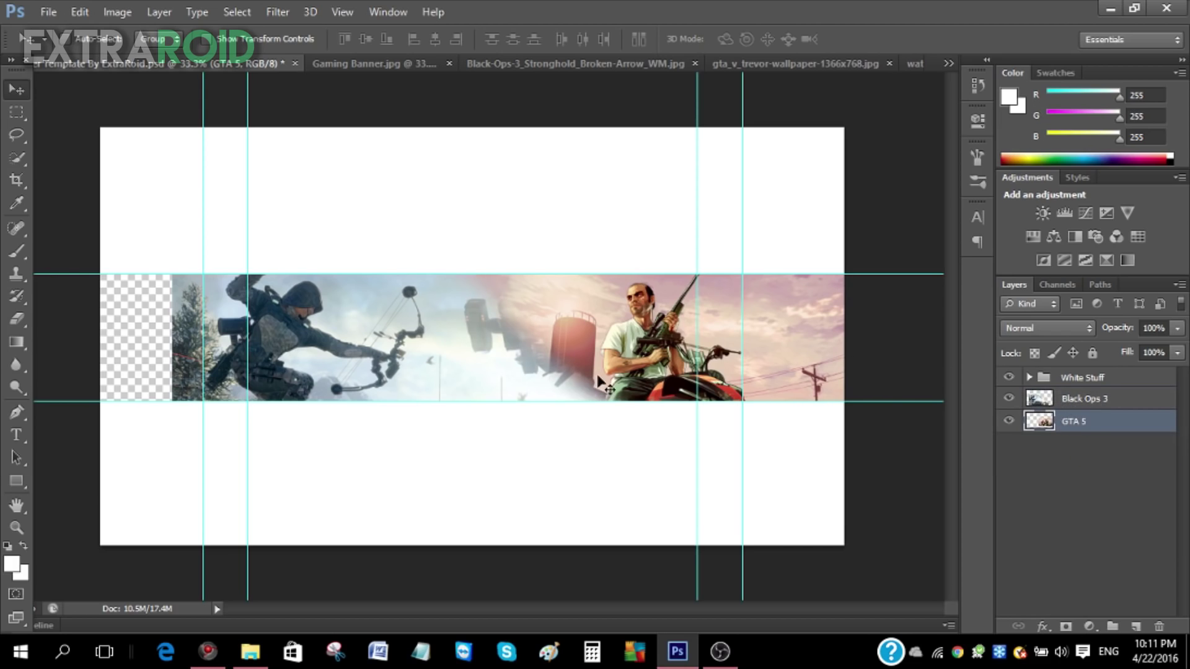
drag(587, 322, 573, 322)
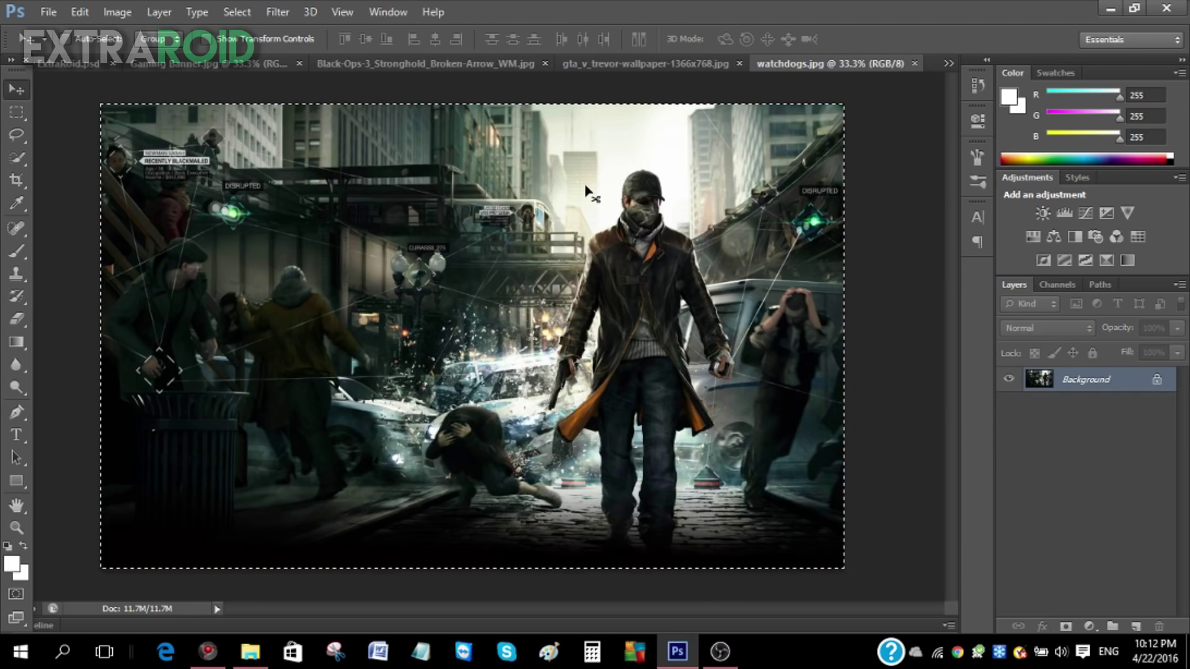
Drag the Watch Dogs image into the template, nudge it left, and place its layer below GTA 5
drag(460, 103, 768, 409)
drag(801, 357, 785, 353)
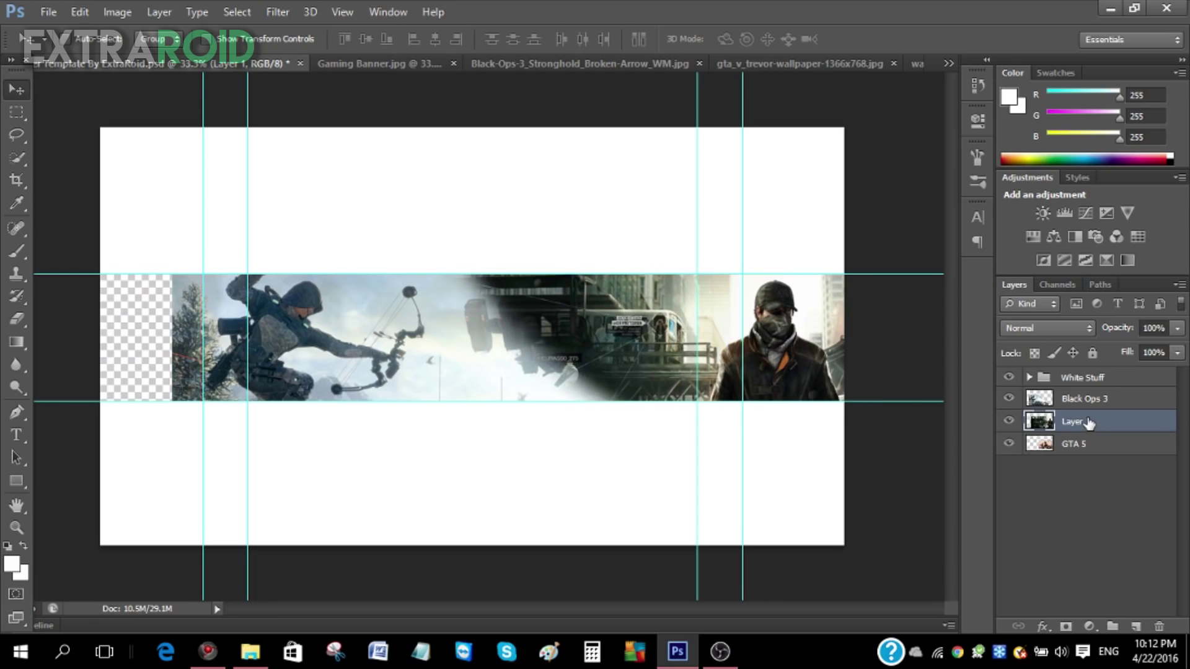
drag(1084, 422, 1087, 447)
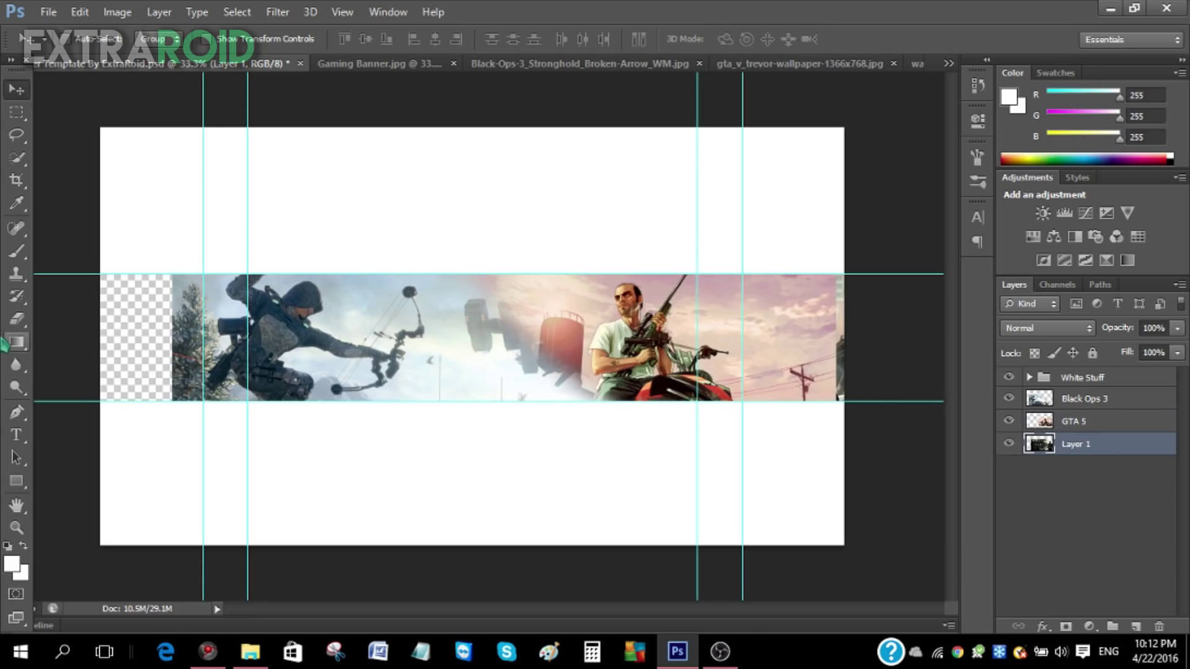
Erase the right end of the GTA 5 layer to reveal the Watch Dogs figure
click(15, 320)
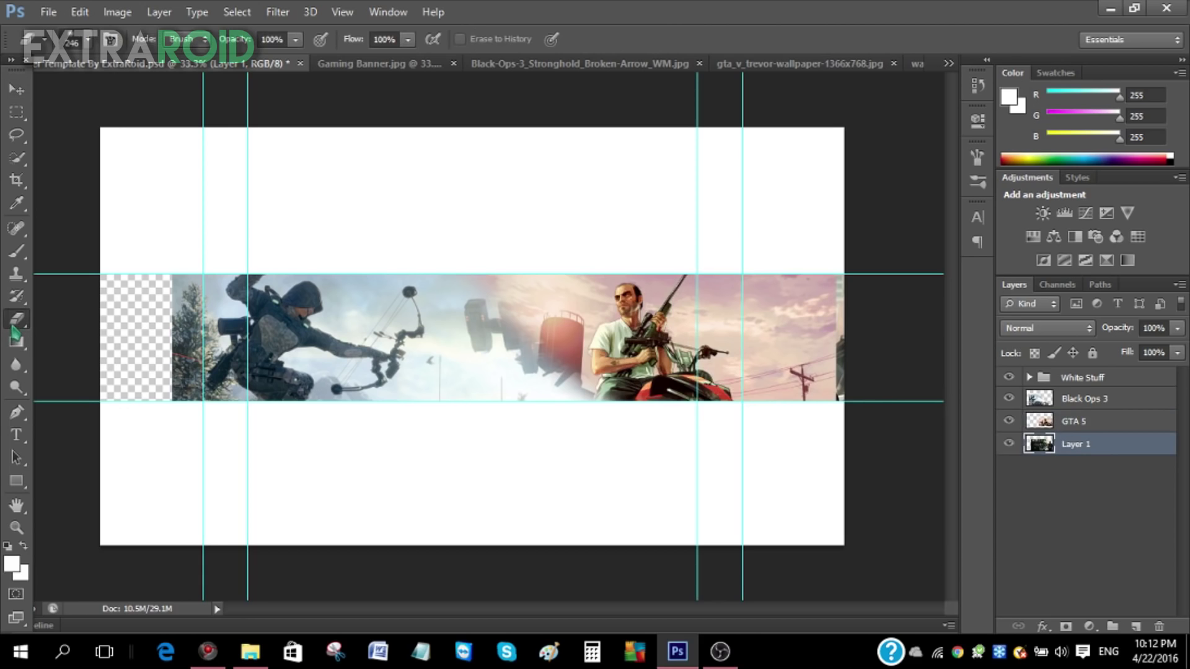
click(1099, 425)
mouse_move(805, 235)
mouse_down()
mouse_move(824, 310)
mouse_move(697, 240)
mouse_move(892, 478)
mouse_move(762, 287)
mouse_move(679, 225)
mouse_move(773, 393)
mouse_move(821, 439)
mouse_up()
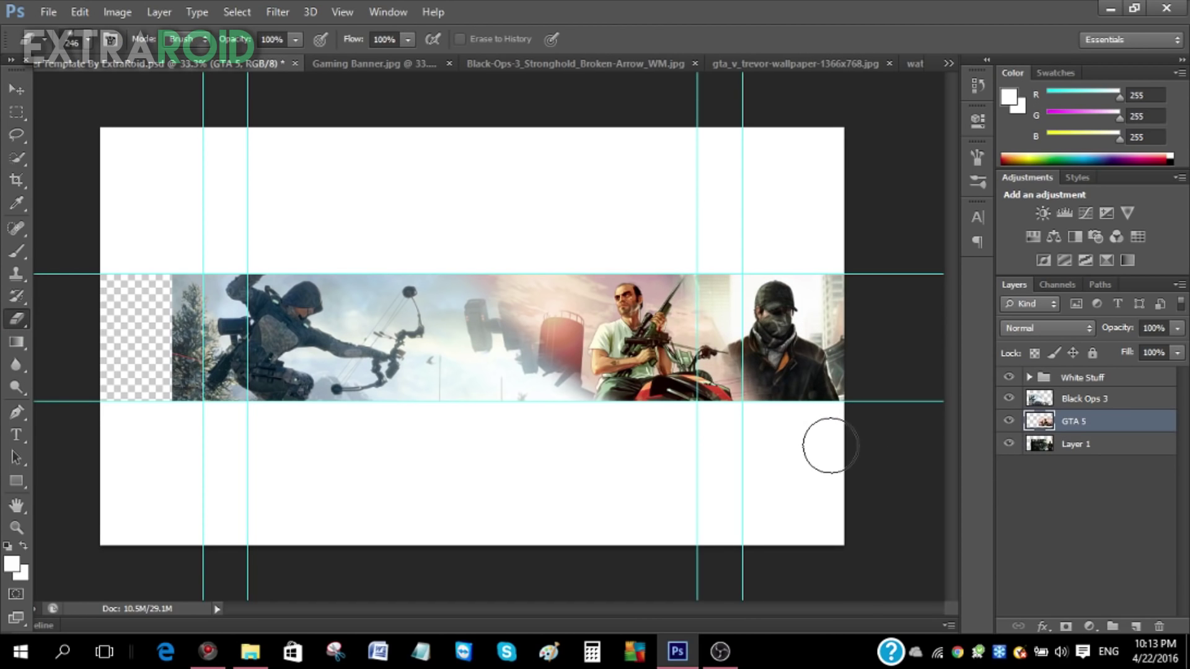
mouse_move(769, 364)
mouse_down()
mouse_move(678, 223)
mouse_move(773, 404)
mouse_move(825, 469)
mouse_up()
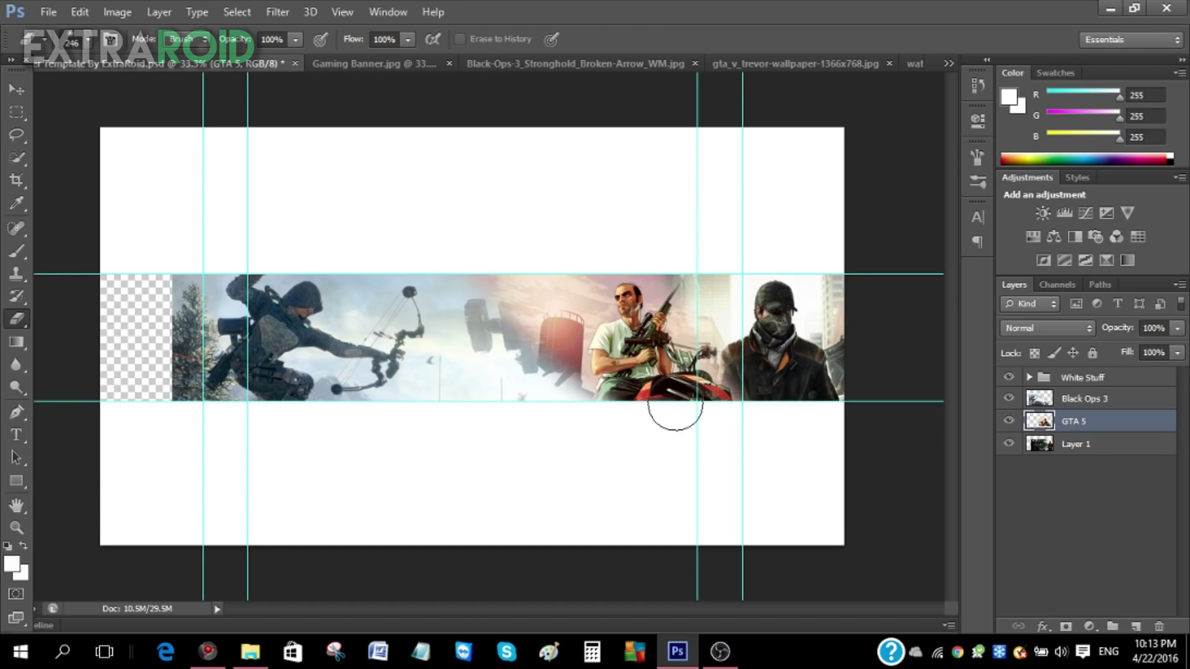